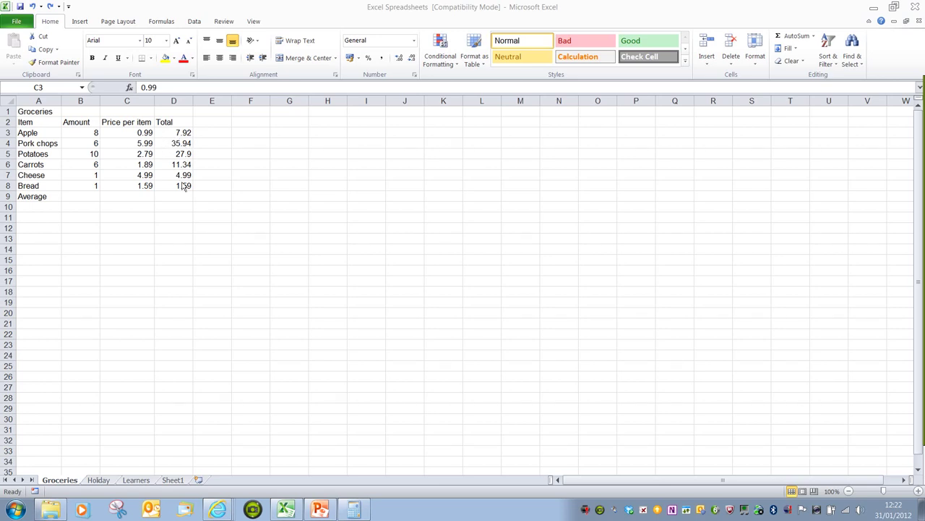
Select the grocery prices and totals C3:D8 and bring up the number format list.
left_click(133, 136)
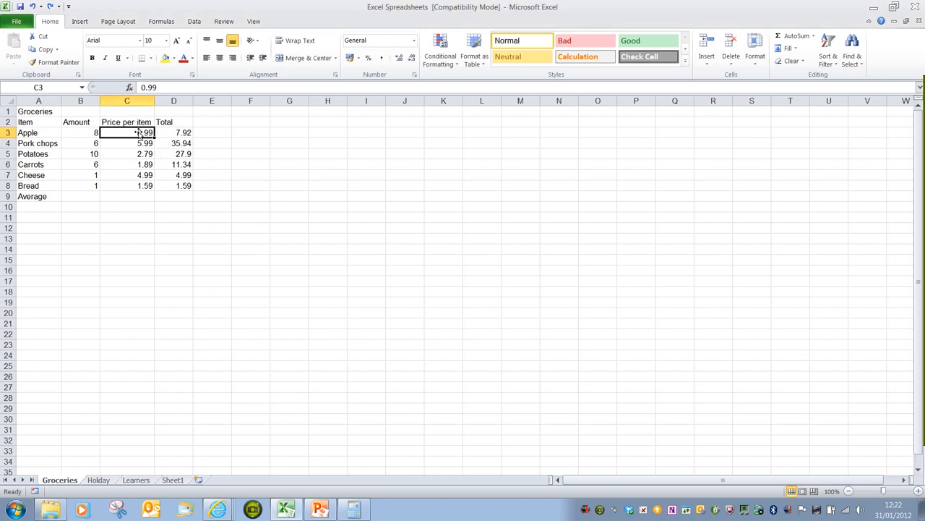
left_click_drag(138, 132, 185, 187)
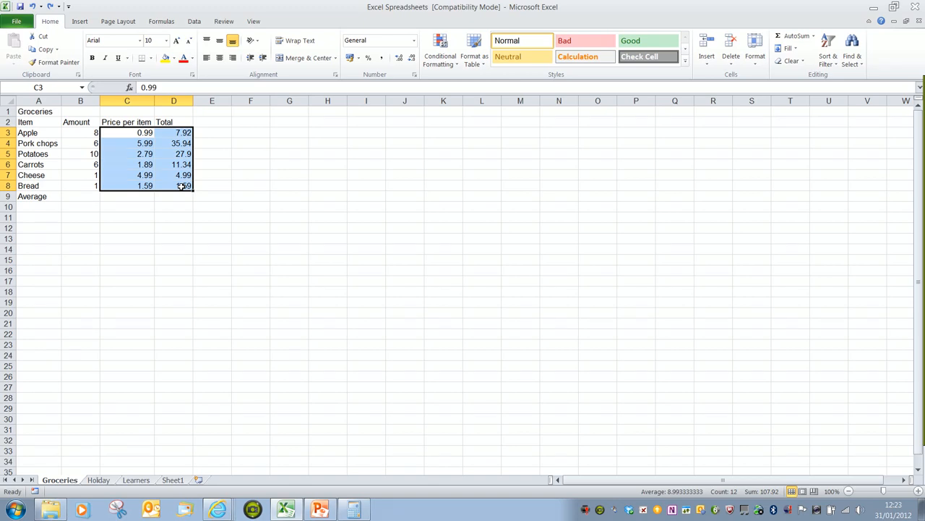
left_click(413, 39)
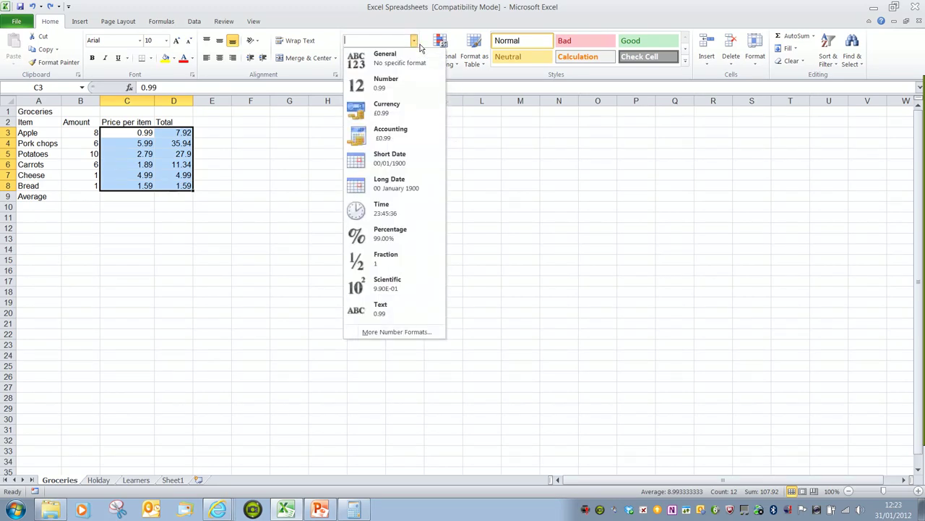
Apply the Currency format so the figures show as pounds with two decimals, then deselect.
left_click(411, 113)
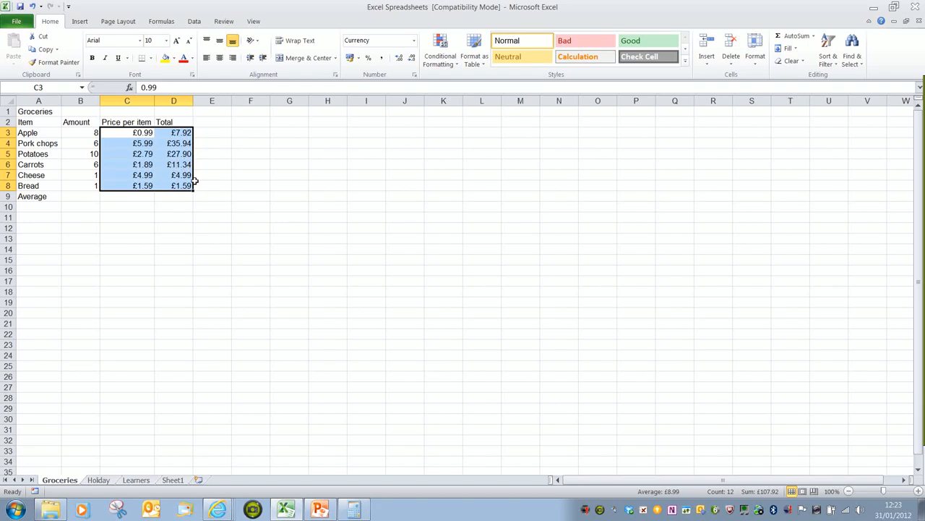
left_click(212, 154)
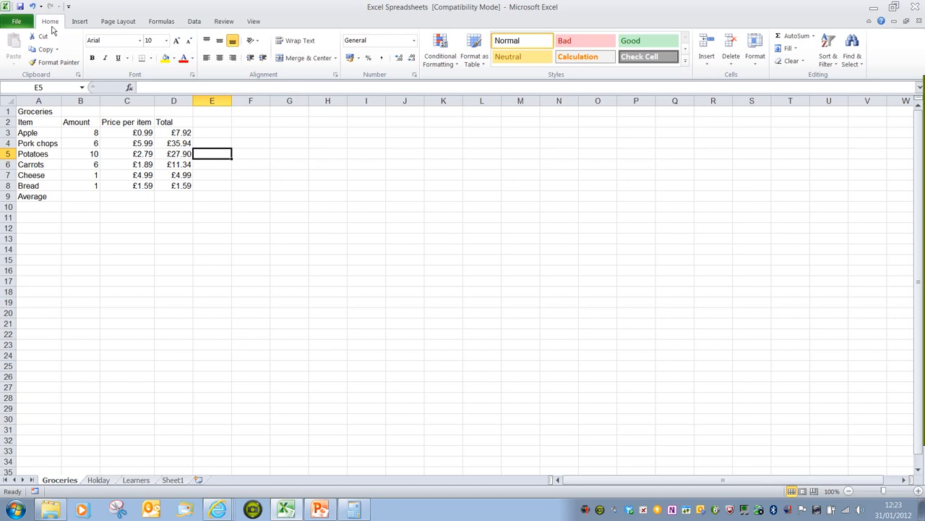
Undo, then via Format Cells make the figures Currency with 0 decimal places, and raise one decimal back.
left_click(32, 6)
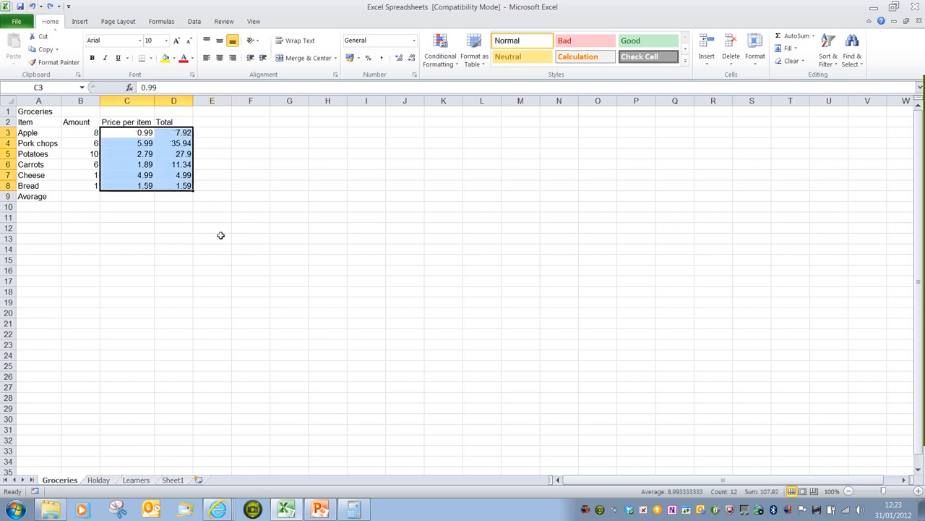
left_click(762, 71)
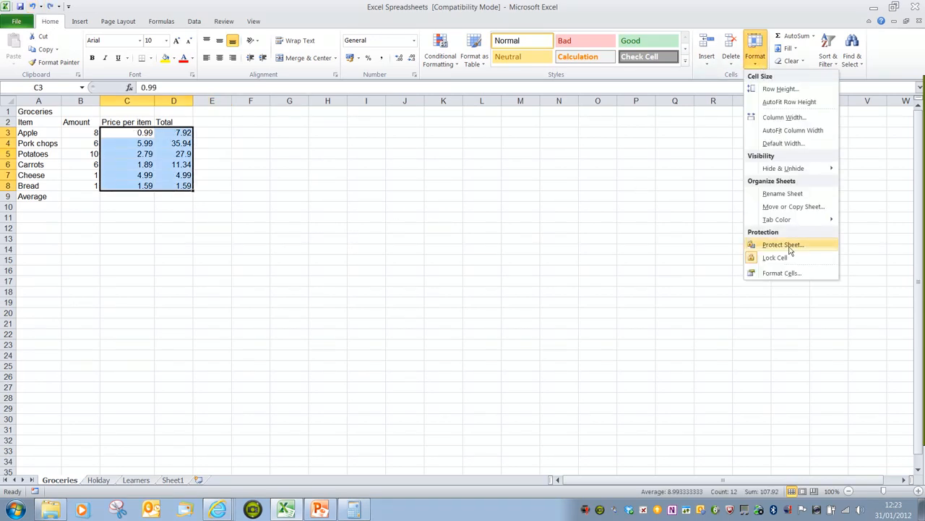
left_click(782, 273)
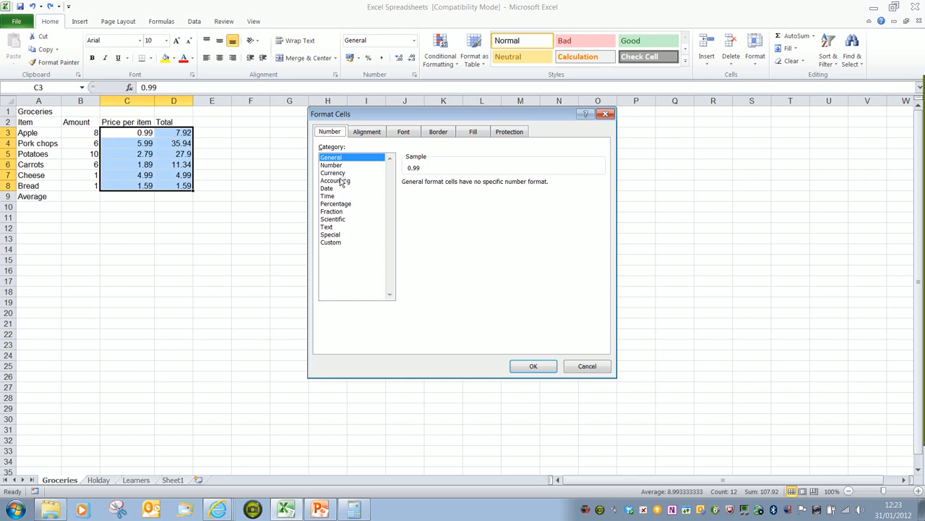
left_click(333, 174)
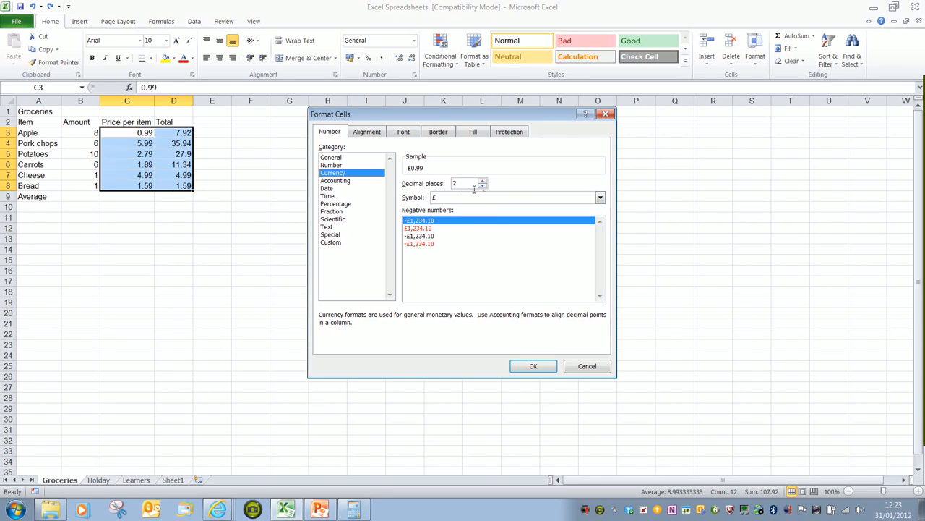
left_click(482, 185)
left_click(483, 186)
left_click(533, 365)
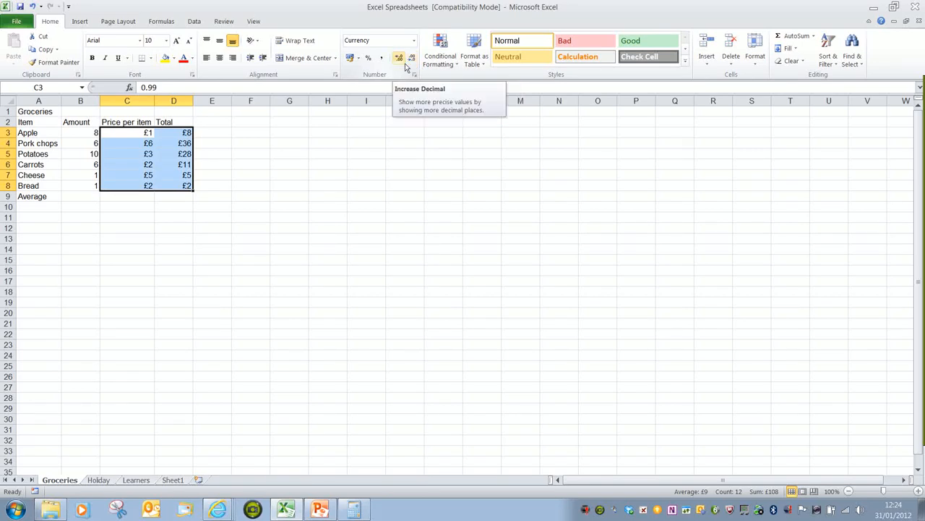
left_click(400, 59)
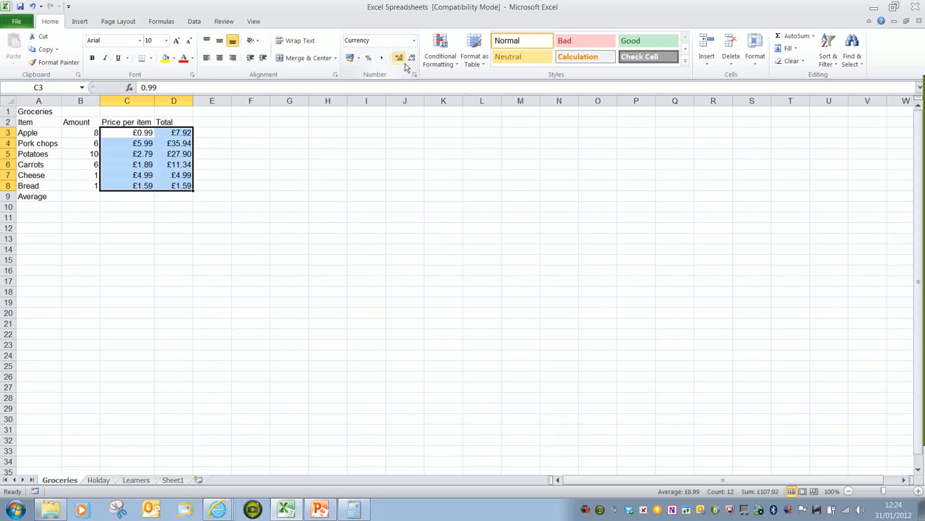
Deselect the formatted prices and totals by moving to an empty cell.
left_click(289, 175)
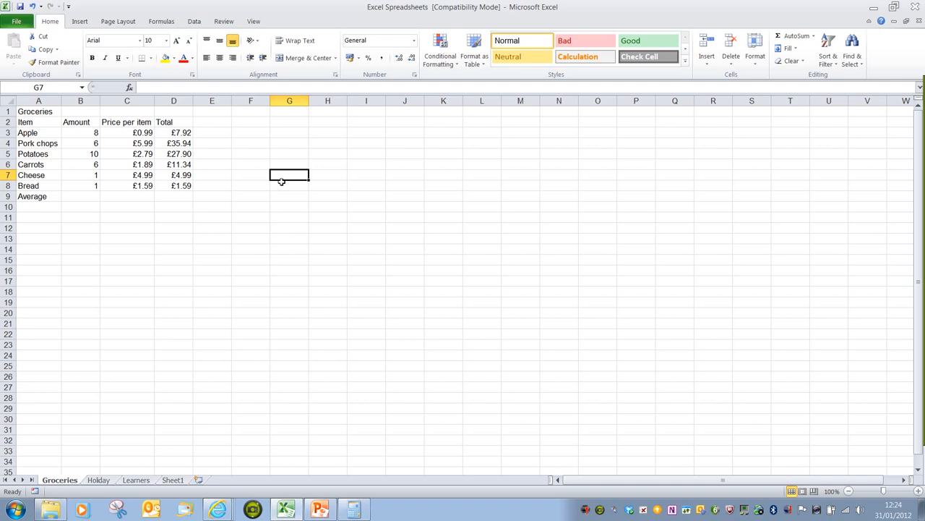
left_click_drag(281, 181, 289, 177)
Round the six Total figures D3:D8 down to whole pounds with Decrease Decimal.
left_click_drag(184, 134, 185, 187)
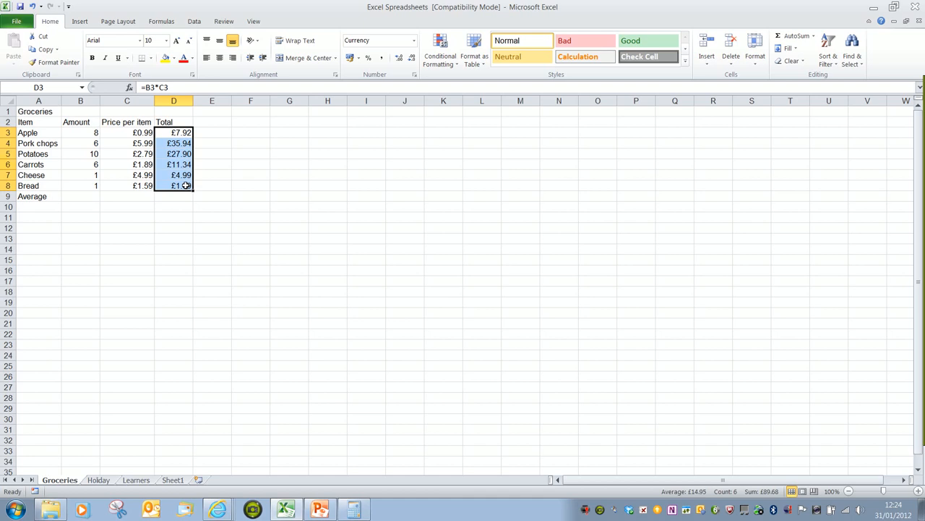
left_click(412, 58)
left_click(412, 58)
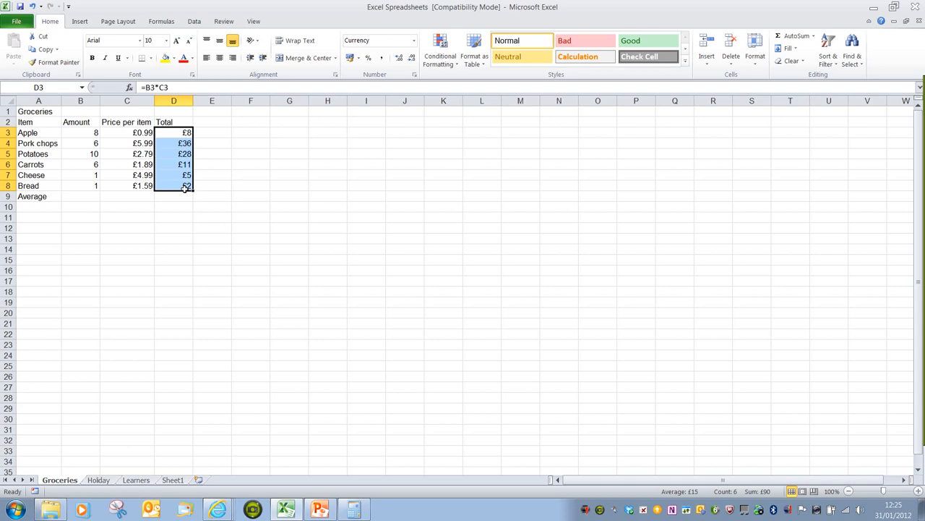
Enter 1.49 as the Bread price per item in C8.
left_click(132, 188)
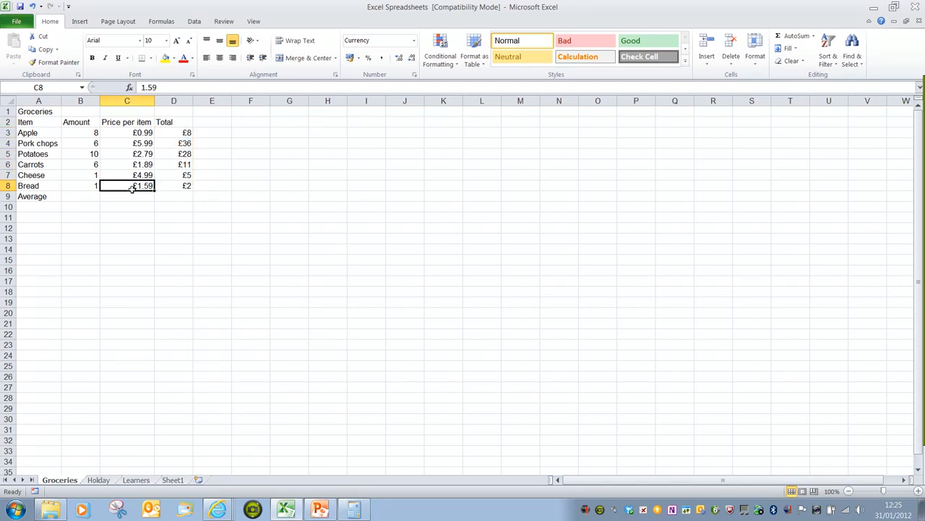
type("1.")
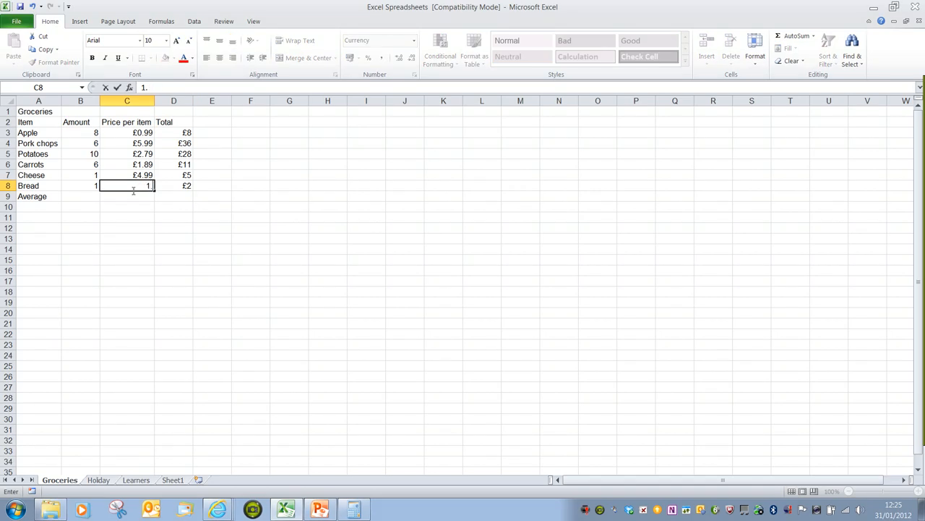
type("49")
key("Return")
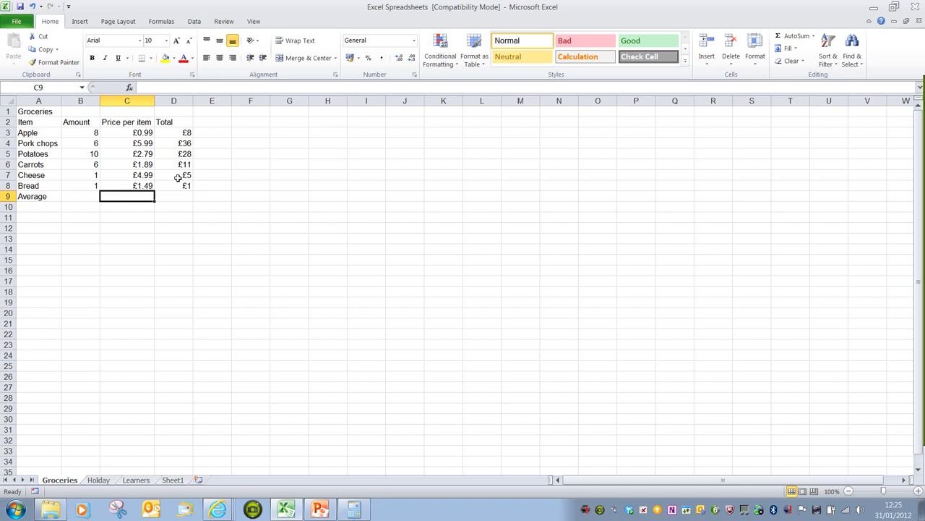
Via Format Cells, give the totals D3:D8 Currency with 2 decimal places (£7.92 to £1.49).
left_click(183, 136)
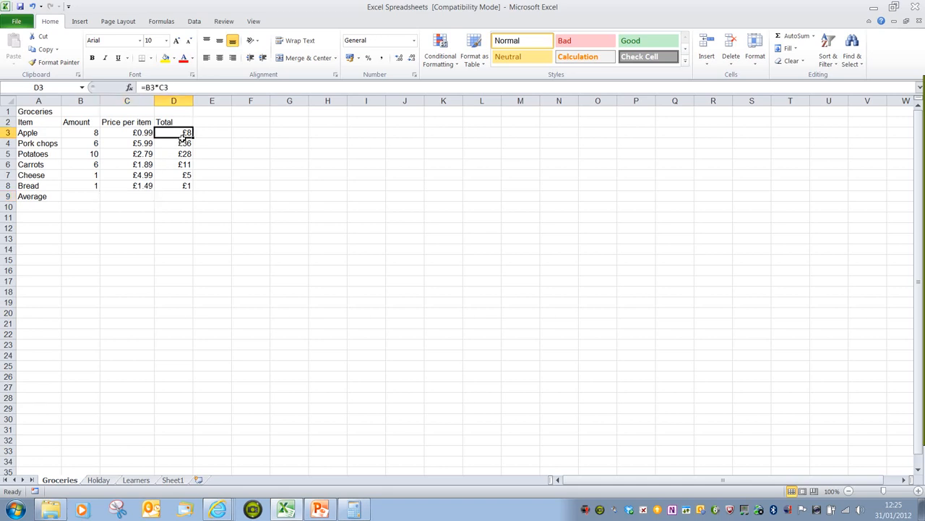
left_click_drag(183, 136, 186, 187)
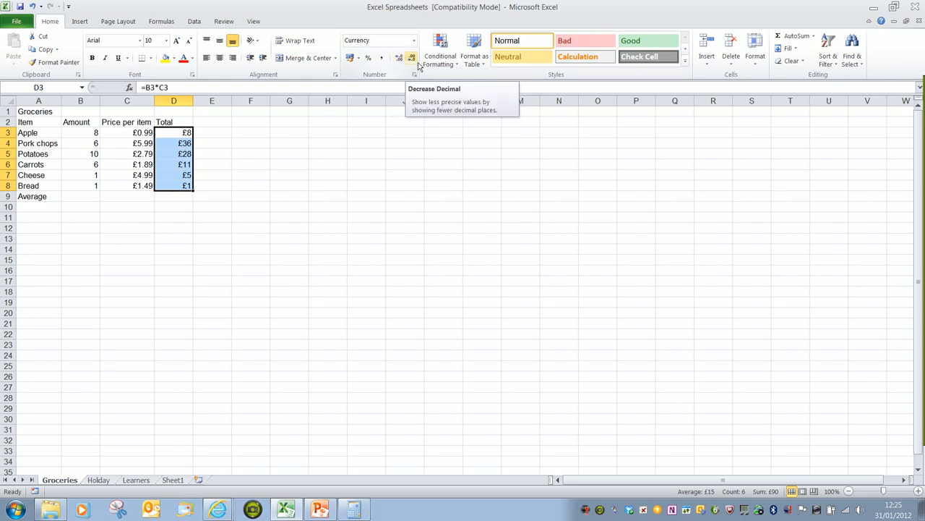
left_click(762, 59)
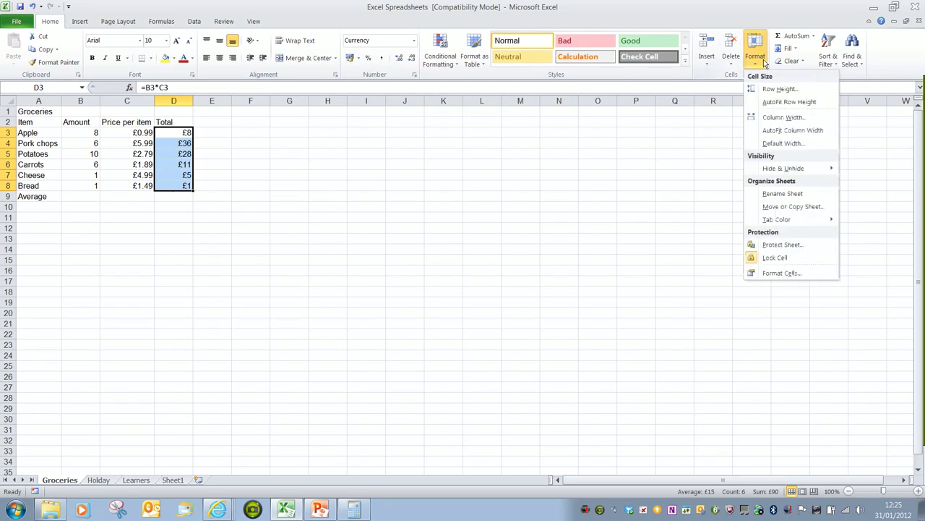
left_click(782, 273)
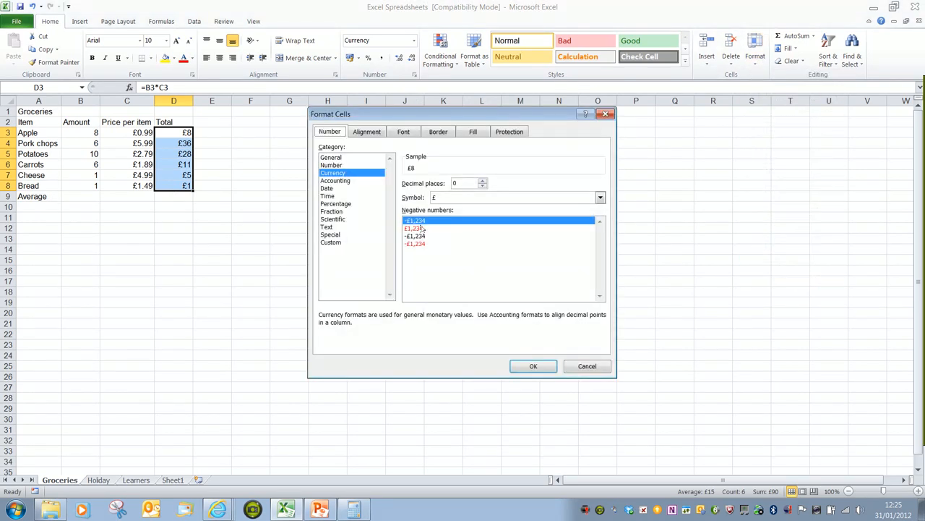
left_click(483, 181)
left_click(482, 181)
left_click(534, 365)
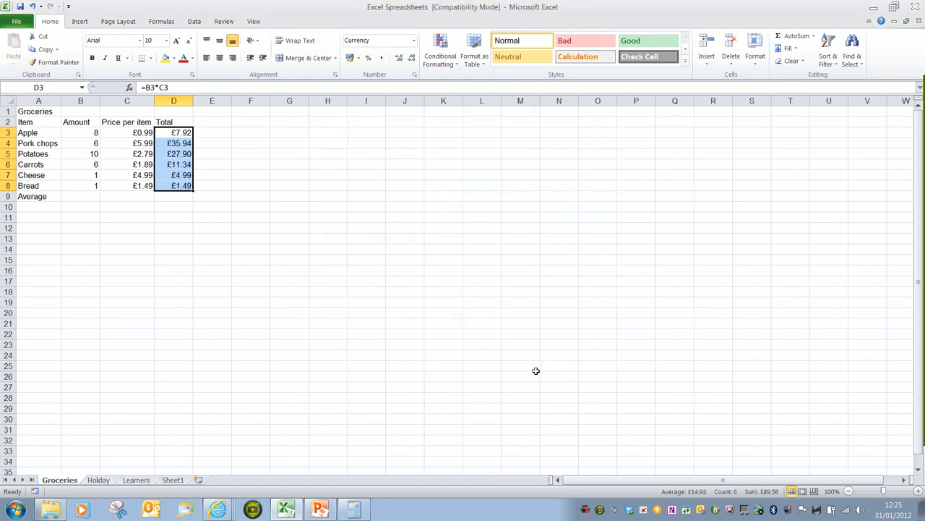
On the Holiday sheet, reduce the Final Cost amounts D3:D6 to whole pounds (£200, £150, £650, £350).
left_click(99, 479)
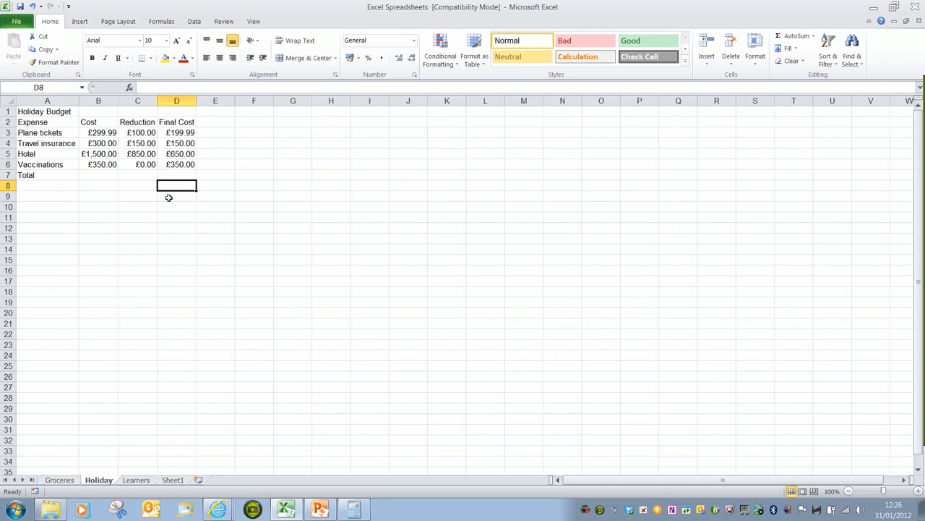
left_click(187, 133)
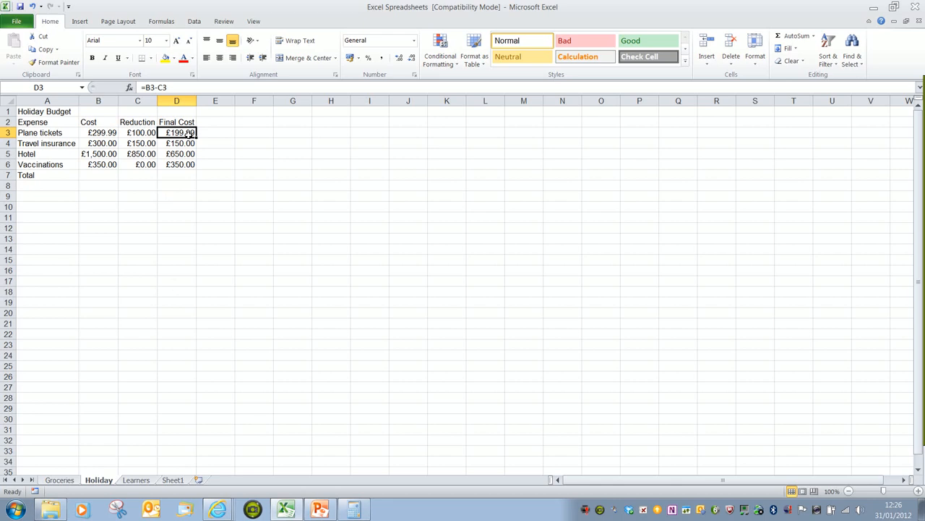
left_click_drag(187, 133, 190, 166)
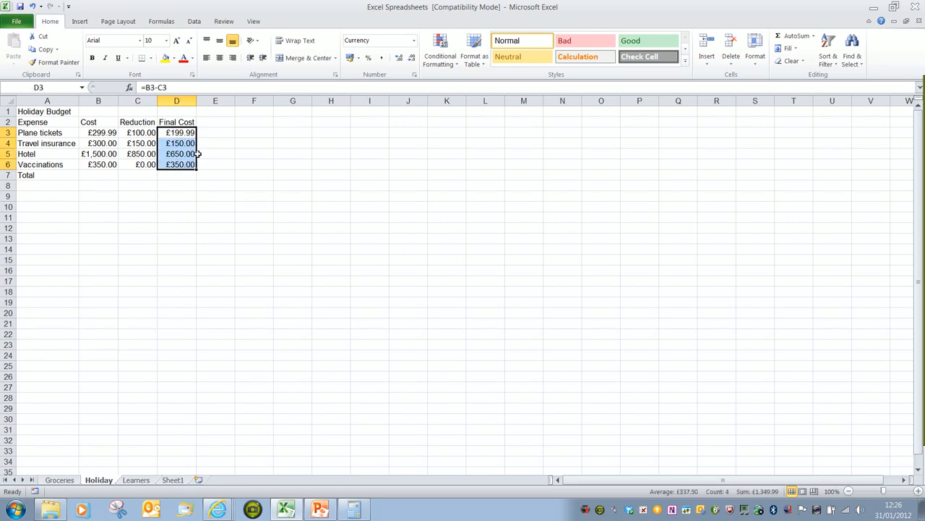
left_click(400, 58)
left_click(400, 58)
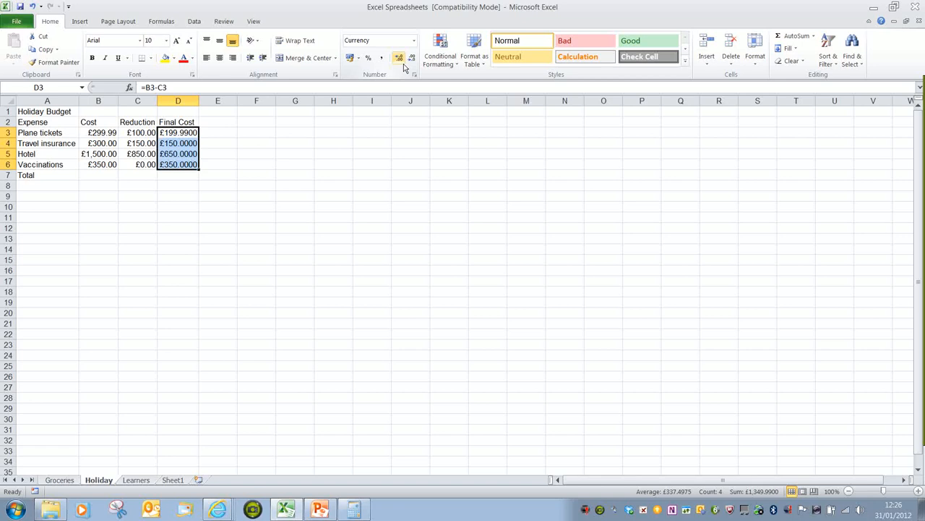
left_click(412, 58)
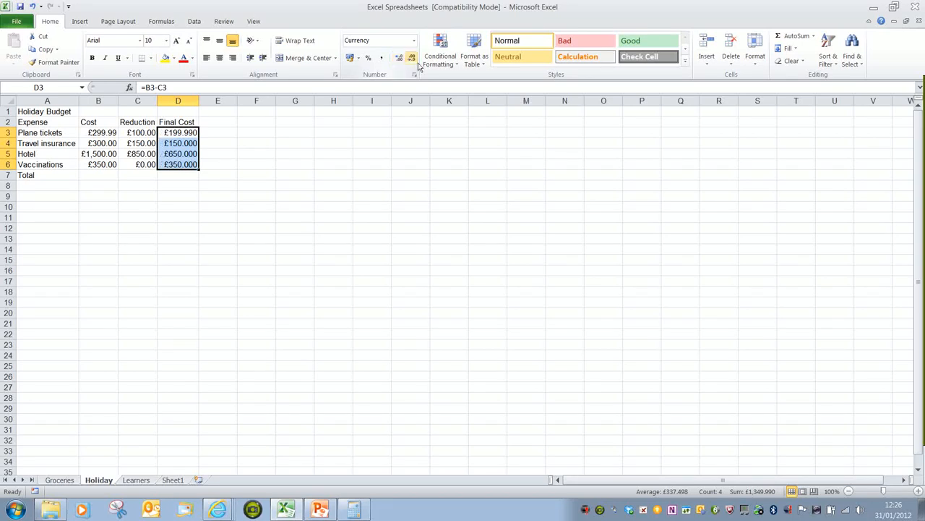
left_click(413, 57)
left_click(412, 58)
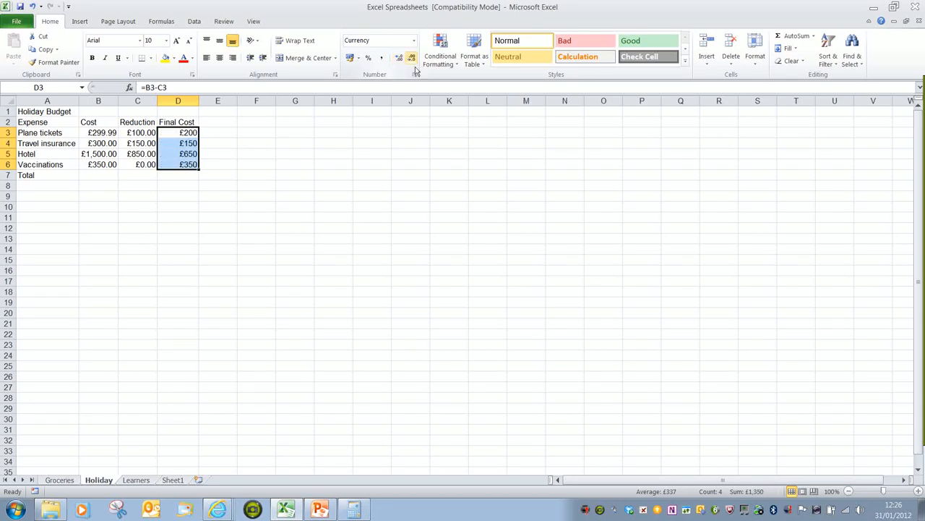